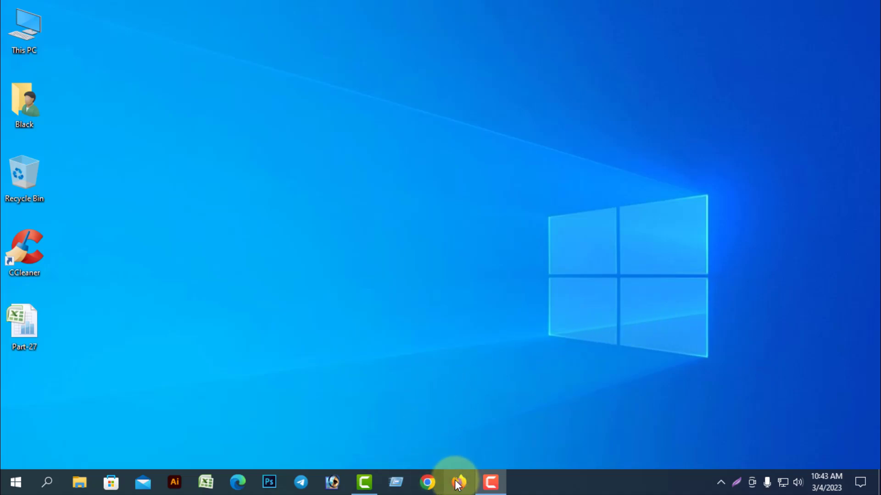
Step: Switch to Chrome, open YouTube and search for "AM Digital Channel"
click(430, 485)
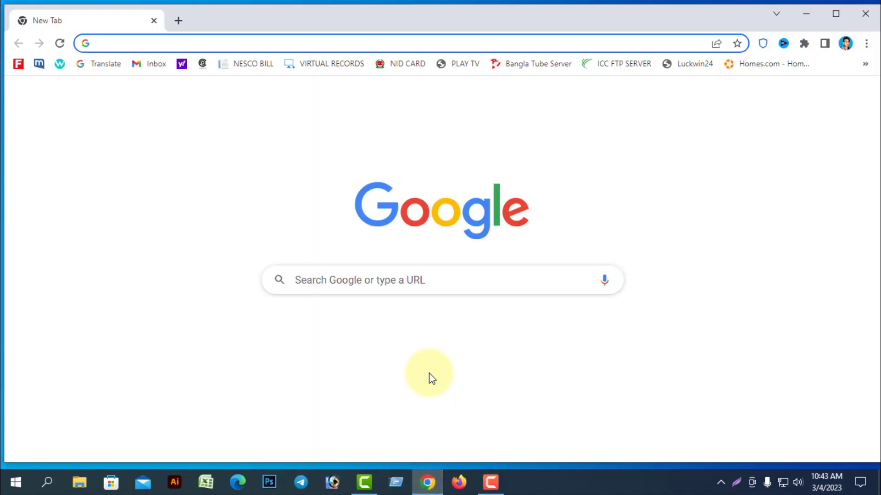
click(329, 334)
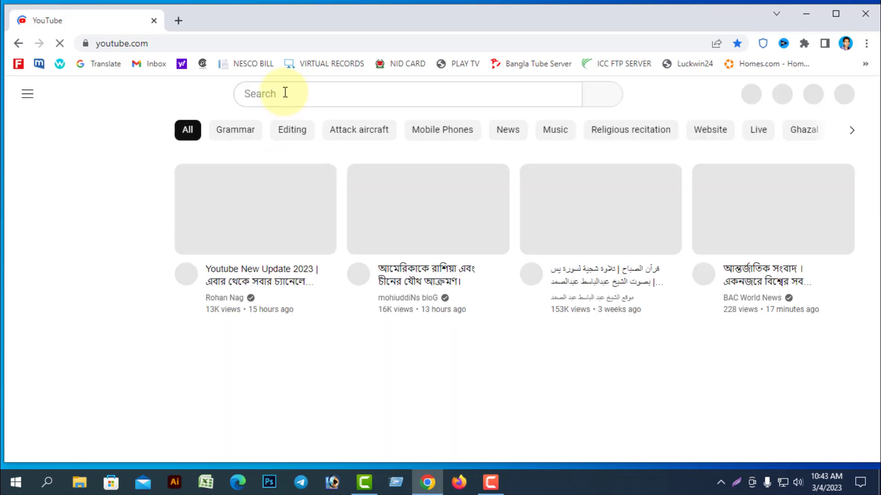
click(285, 92)
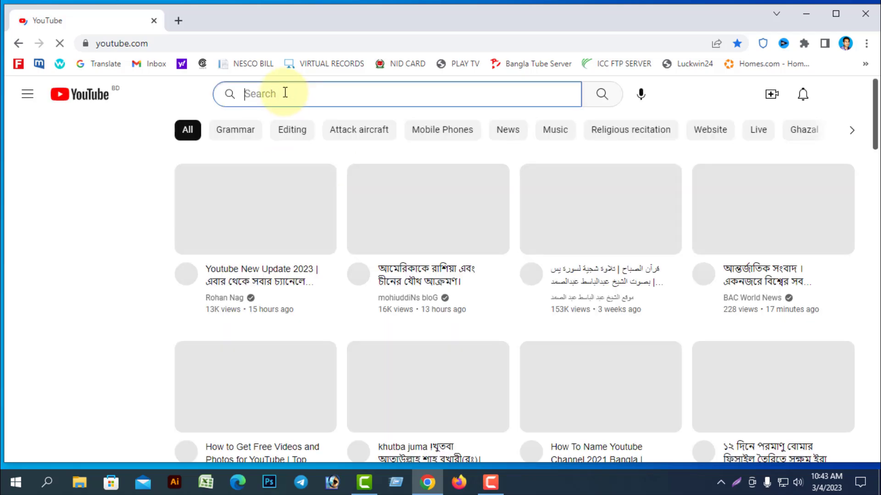
text(AM D)
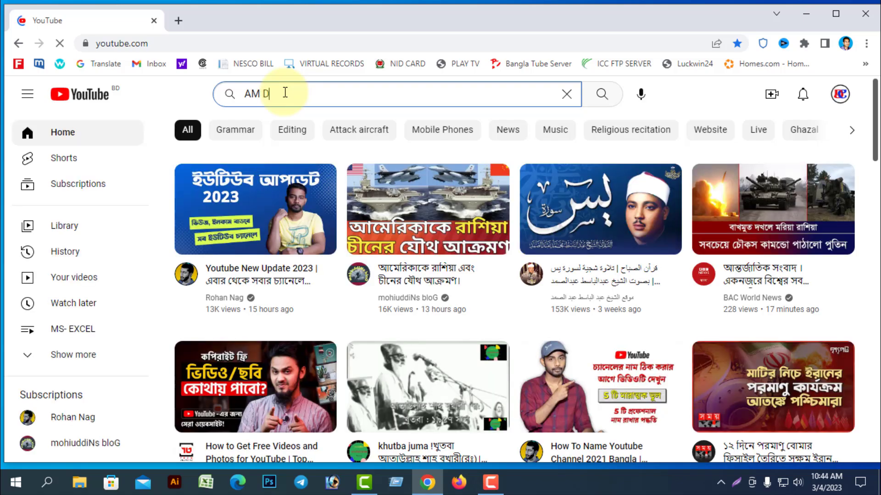
text(igita)
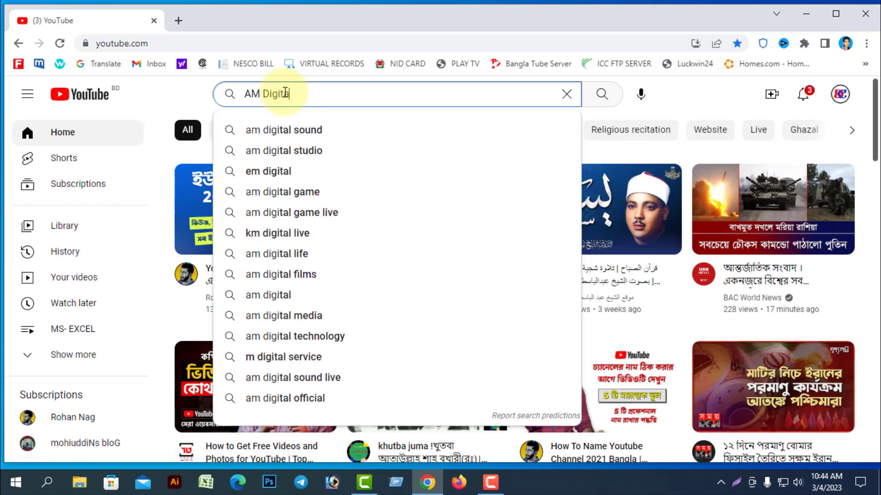
text(l C)
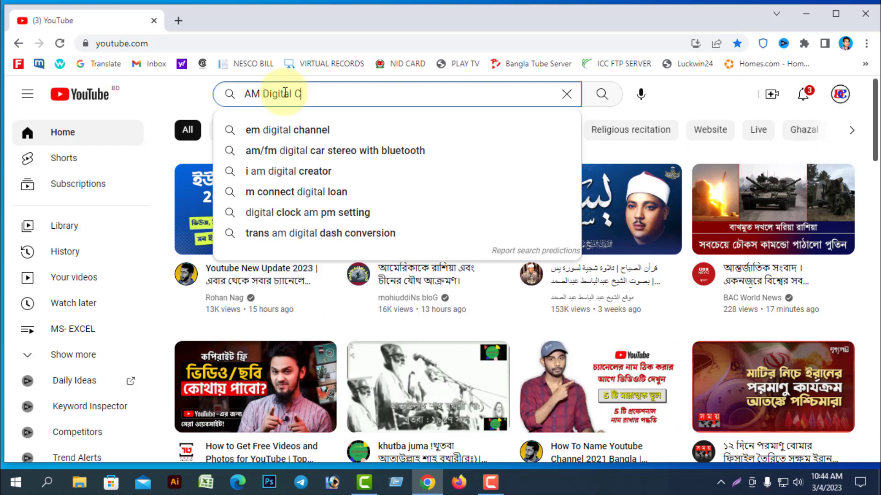
text(hannel)
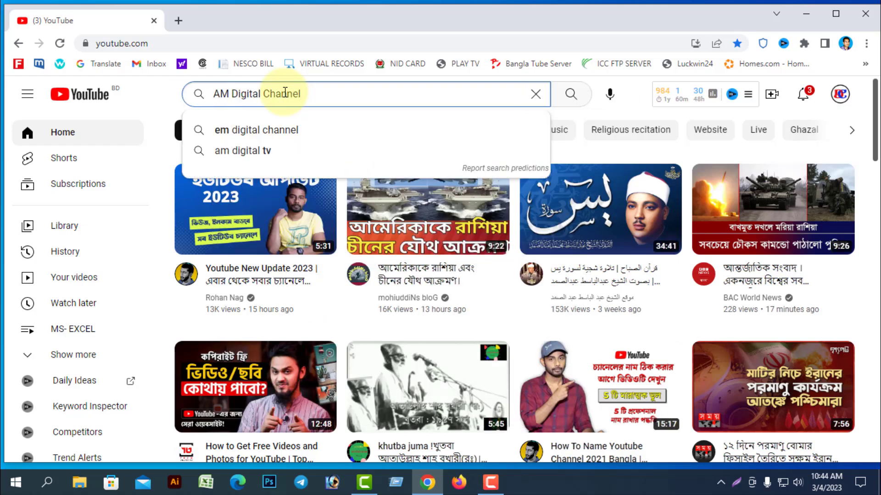
key(Return)
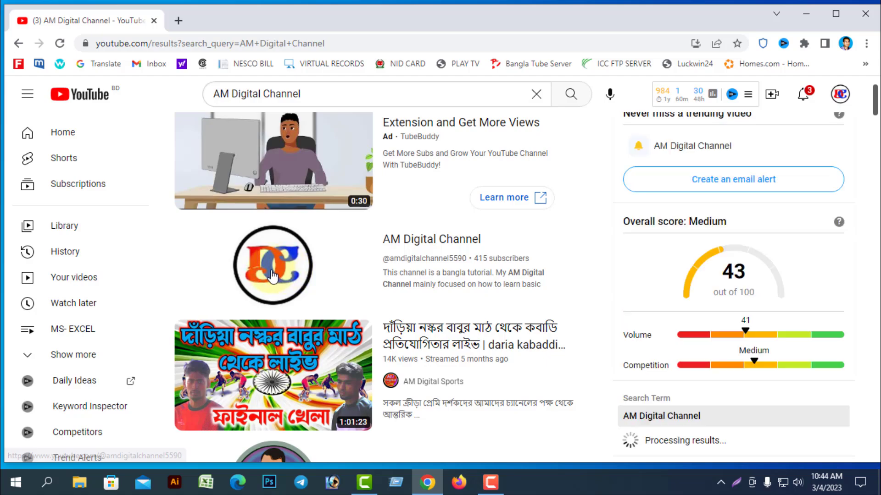
Step: Open the AM Digital Channel page from the search results, browse its uploaded videos, and close the browser
click(270, 270)
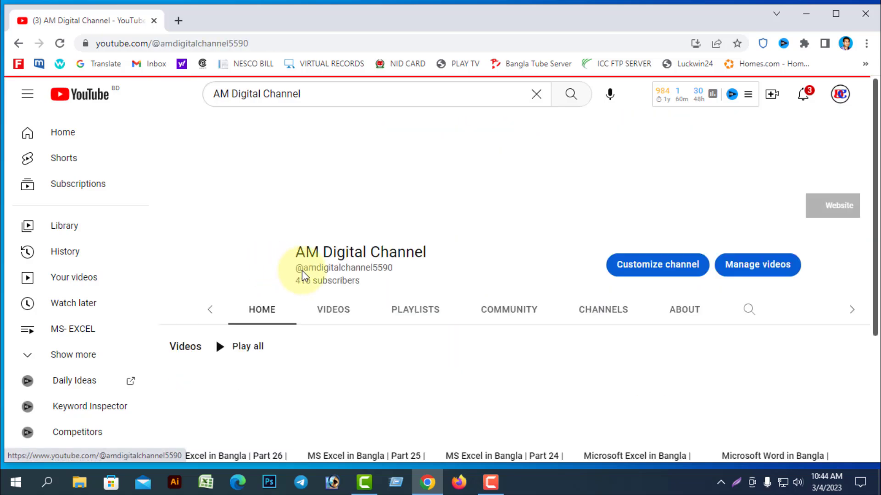
scroll(528, 271, down, 1)
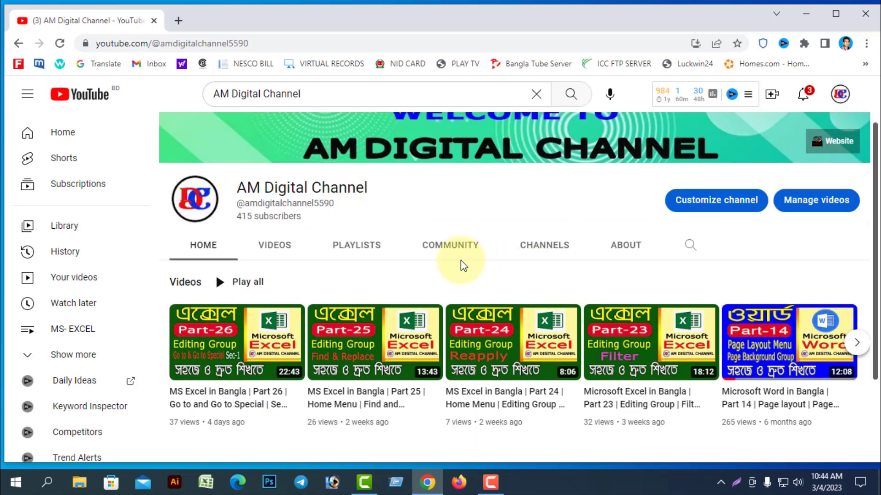
click(268, 252)
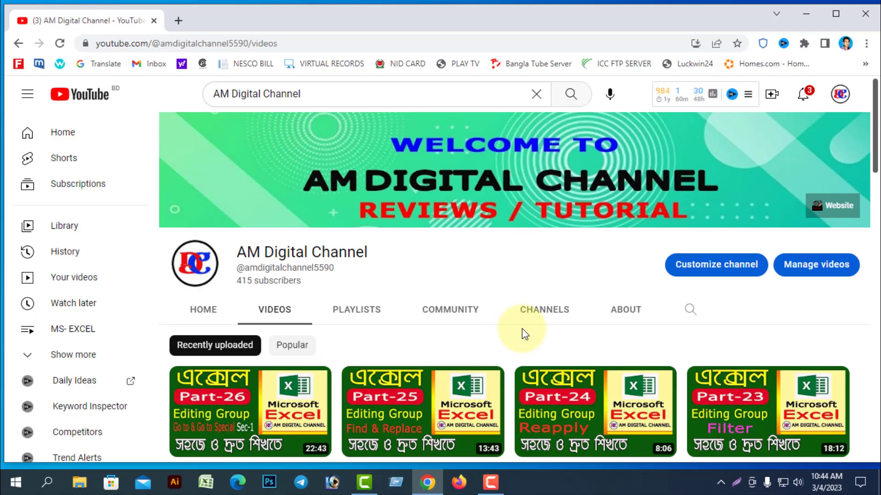
scroll(523, 328, down, 5)
scroll(525, 324, down, 17)
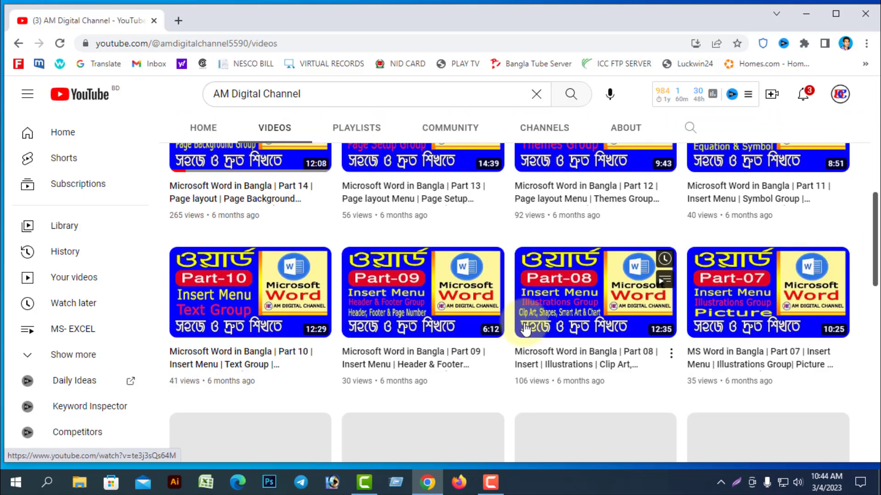
scroll(525, 328, up, 15)
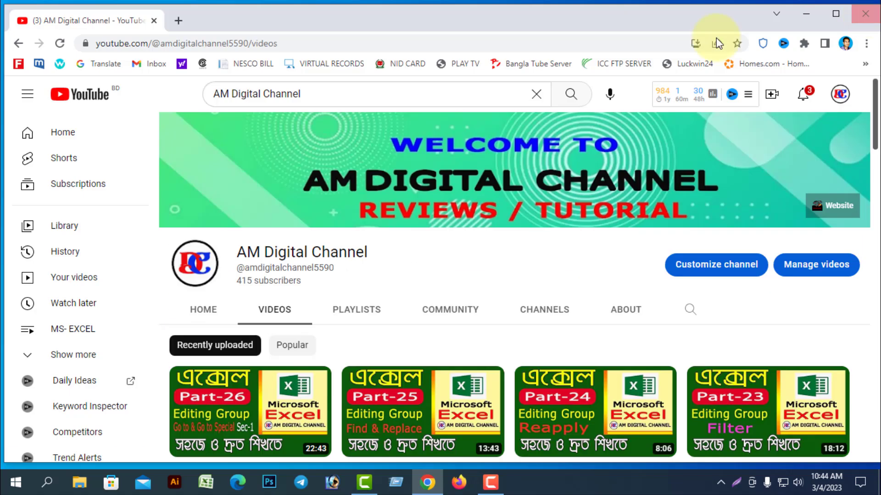
click(863, 16)
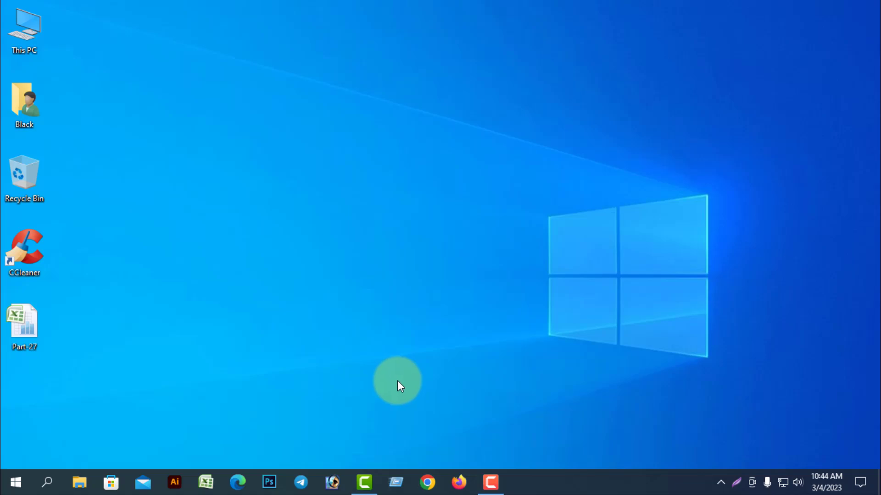
Step: Open the Part-27 workbook from the desktop in Excel and show the Row Difference table on Sheet1
double_click(19, 335)
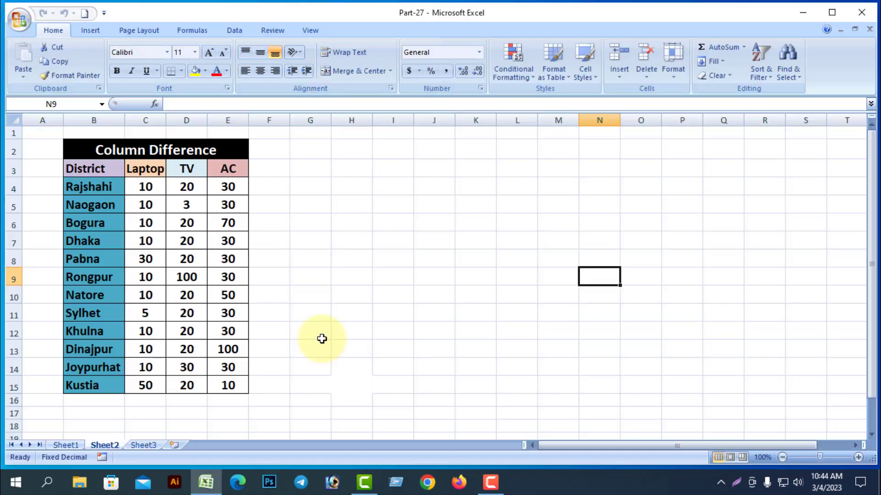
click(68, 445)
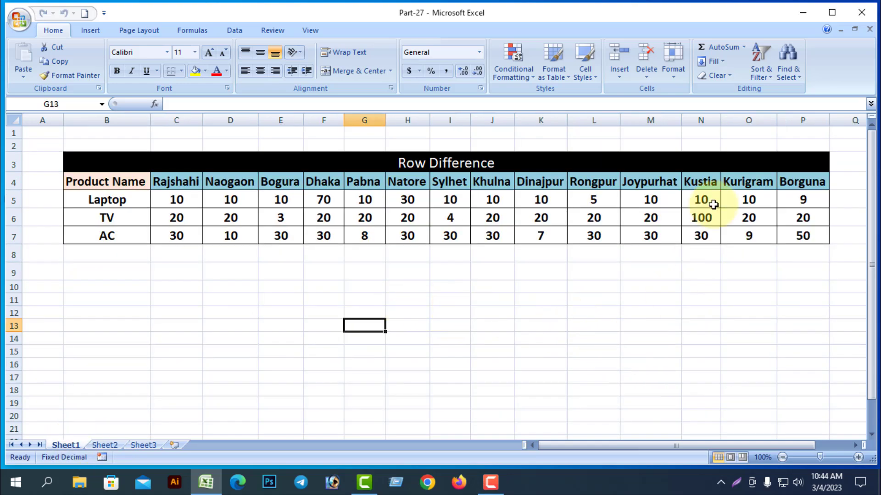
Step: Examine the Go To Special options, opening them both directly and through Go To, and close them without applying any
click(801, 82)
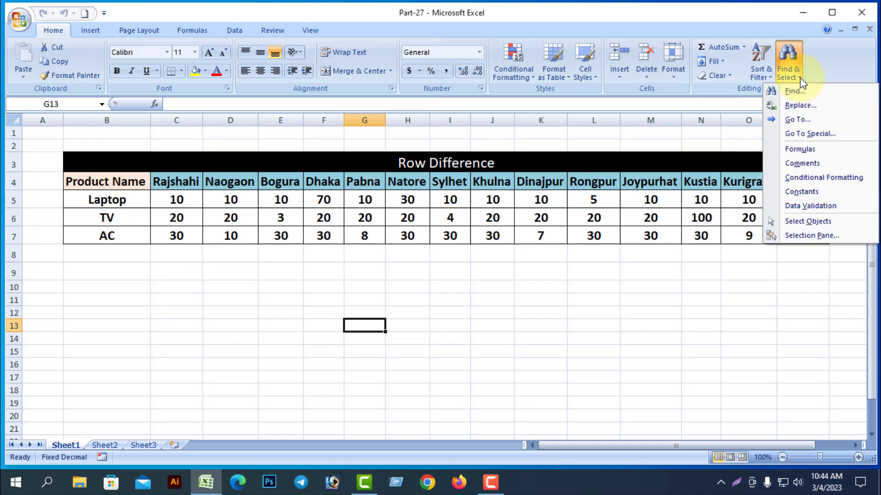
click(822, 133)
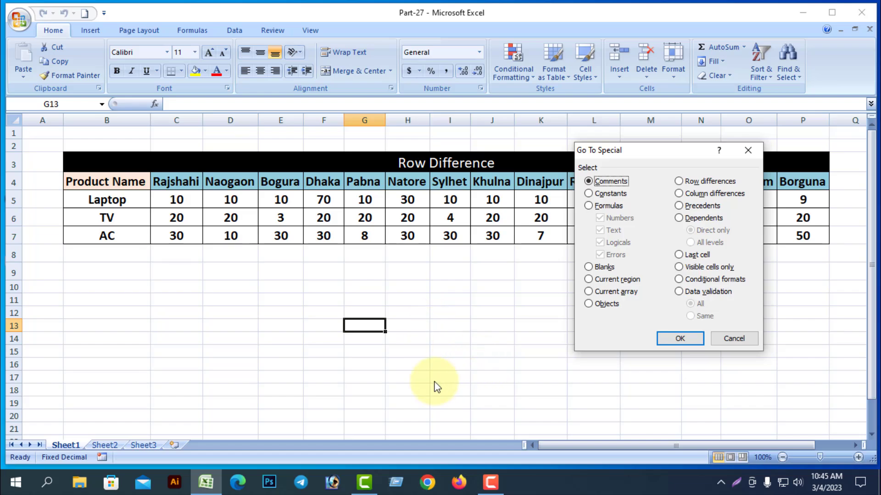
click(740, 339)
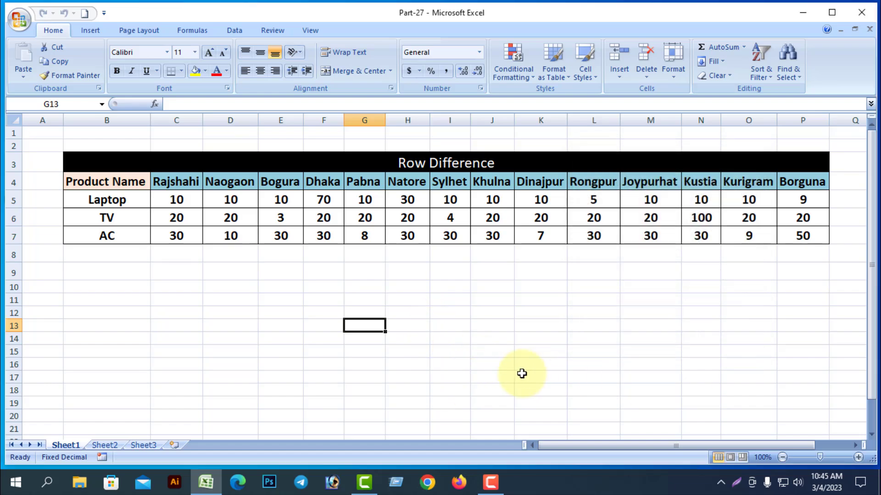
key(ctrl+g)
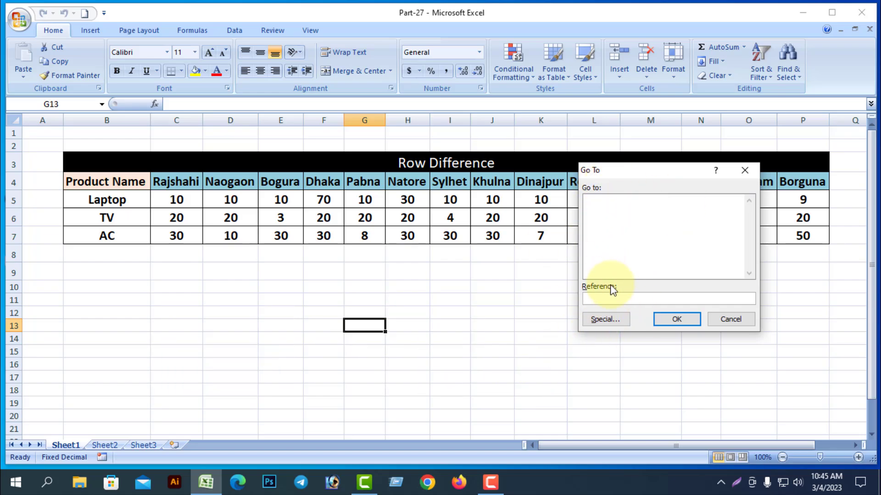
click(603, 320)
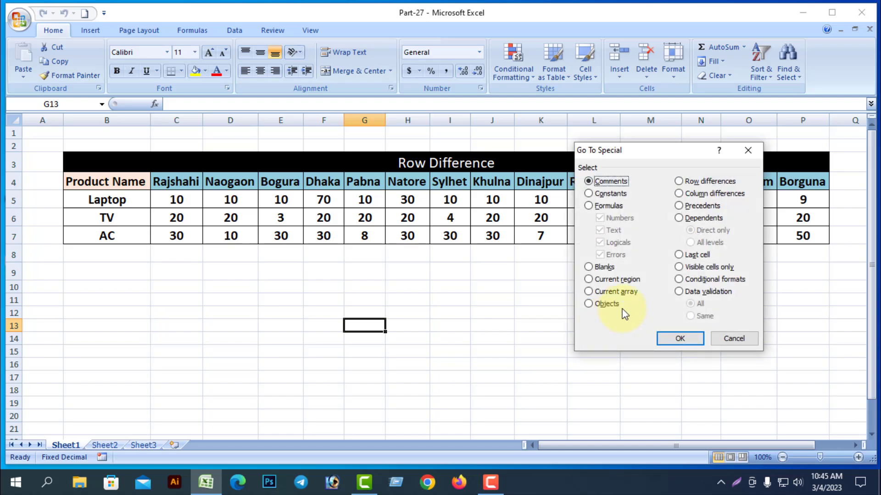
drag(669, 152, 707, 262)
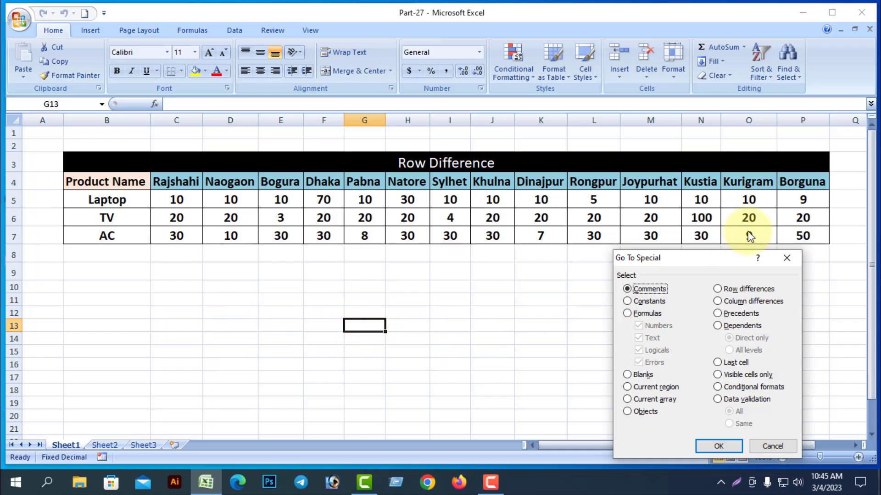
click(787, 261)
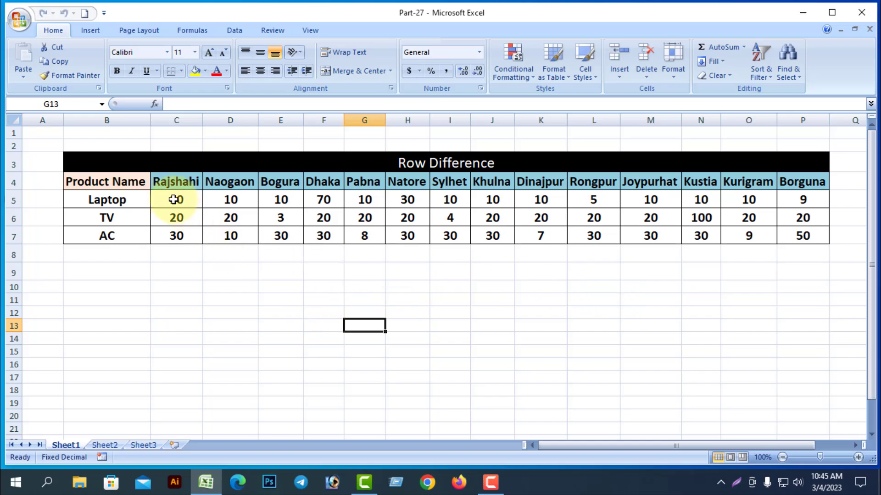
Step: Select the cells in C5:P7 of the Row Difference table that differ within their rows, using Go To Special with Row differences
drag(173, 199, 782, 229)
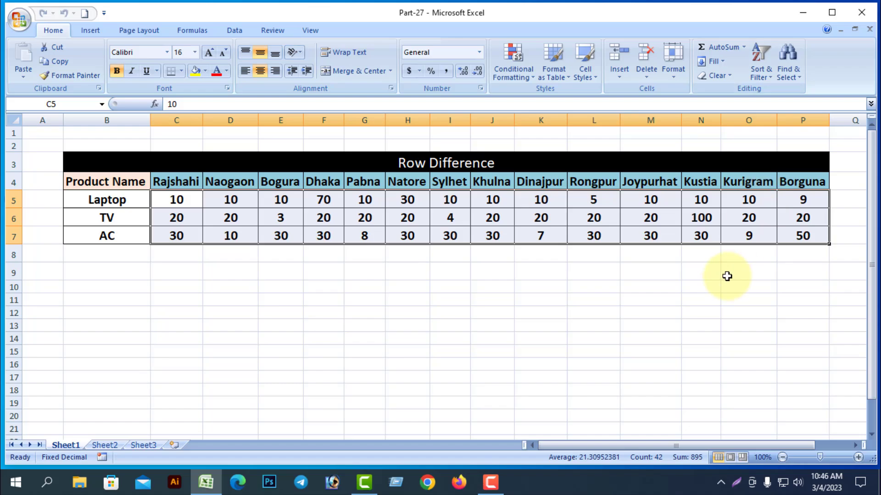
key(F5)
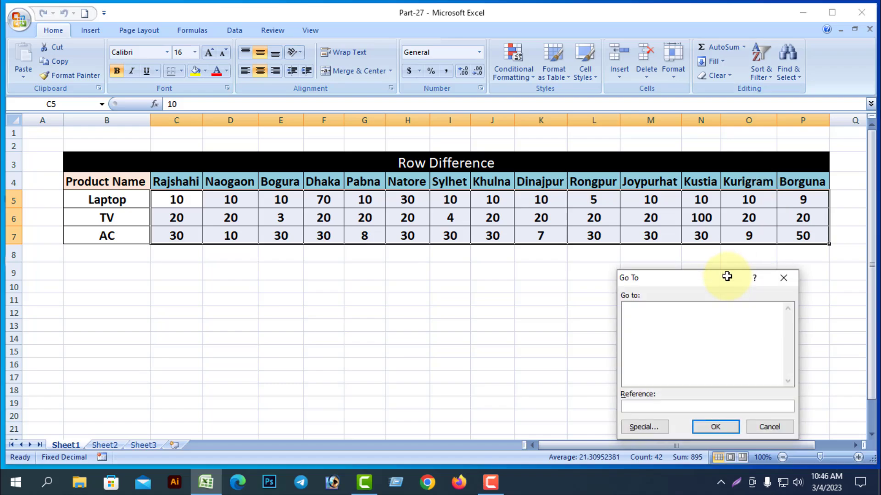
drag(727, 276, 732, 260)
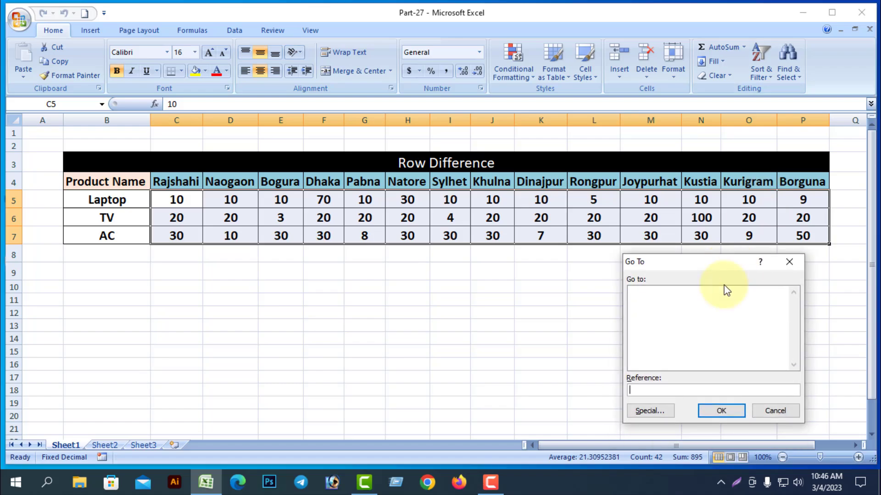
click(658, 412)
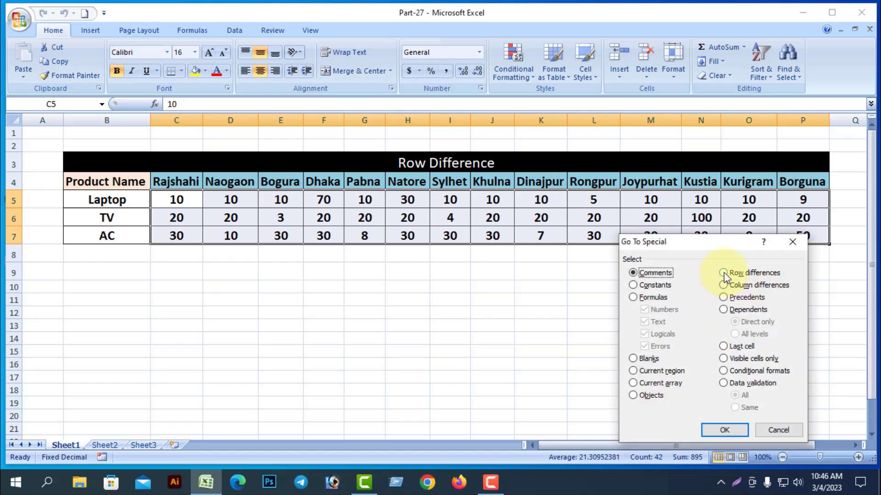
click(723, 273)
click(724, 431)
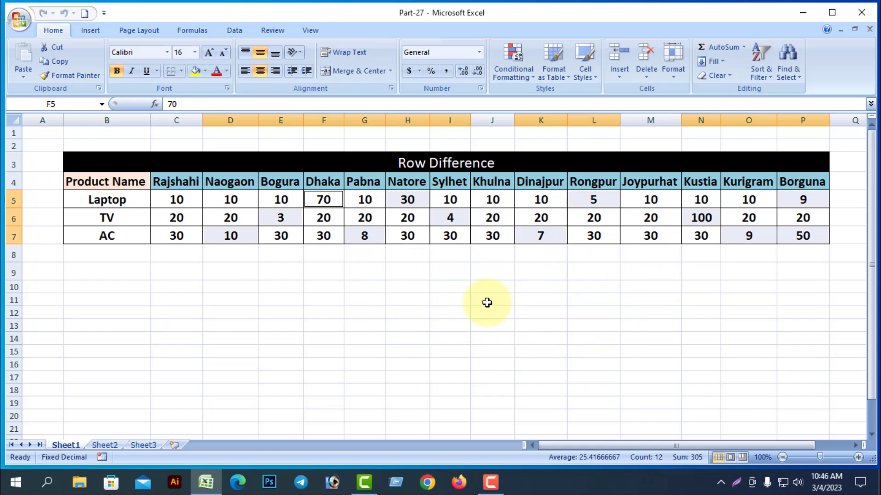
Step: Fill the selected row-difference cells with the standard purple color and deselect them
click(205, 70)
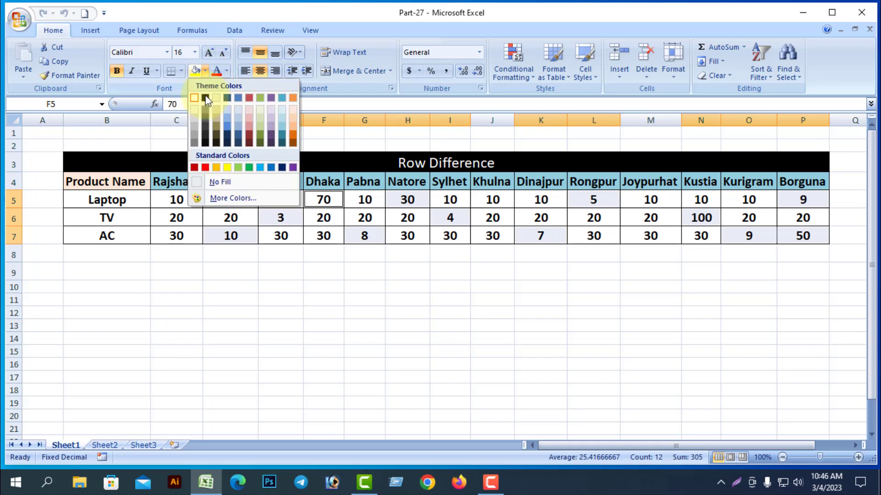
click(293, 167)
click(420, 352)
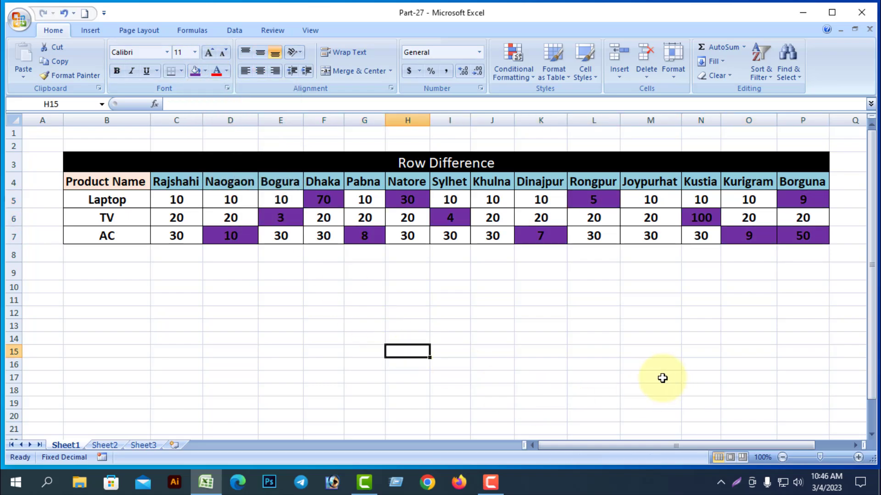
click(642, 377)
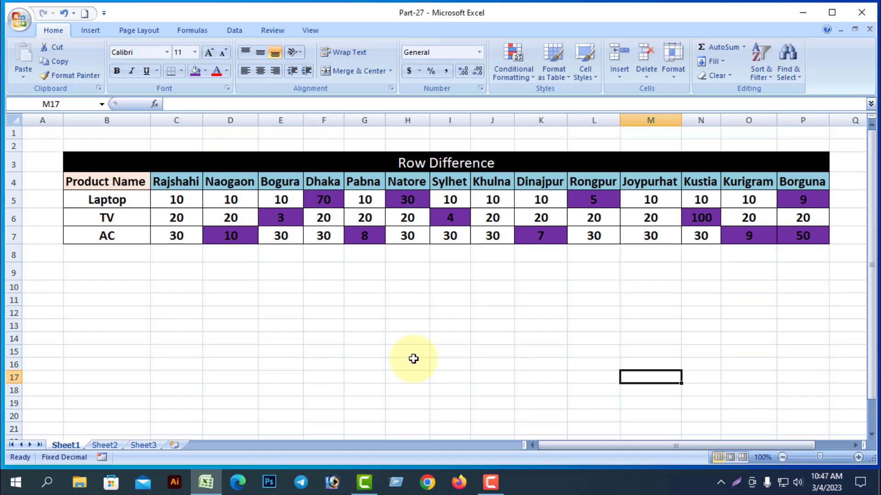
Step: Undo the purple fill on the Row Difference table and deselect its cells
key(ctrl+z)
click(452, 375)
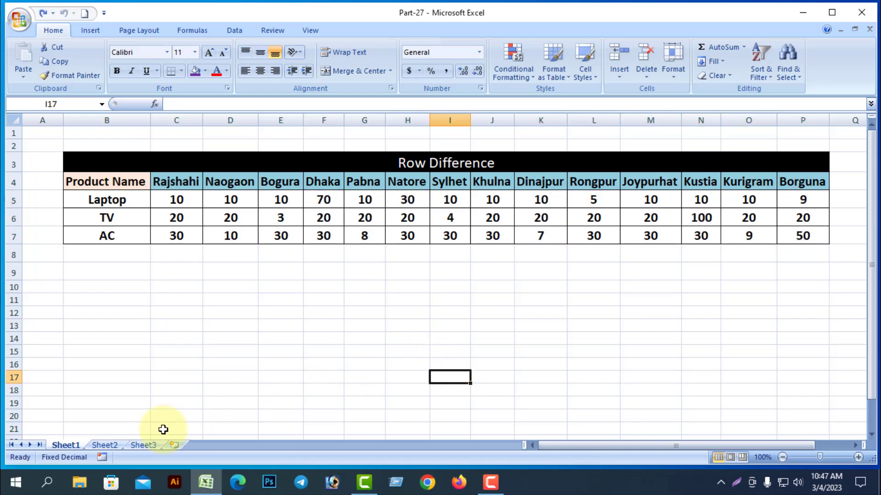
Step: Select the cells in C4:E15 of Sheet2's Column Difference table that differ within their columns, using Go To Special with Column differences
click(105, 445)
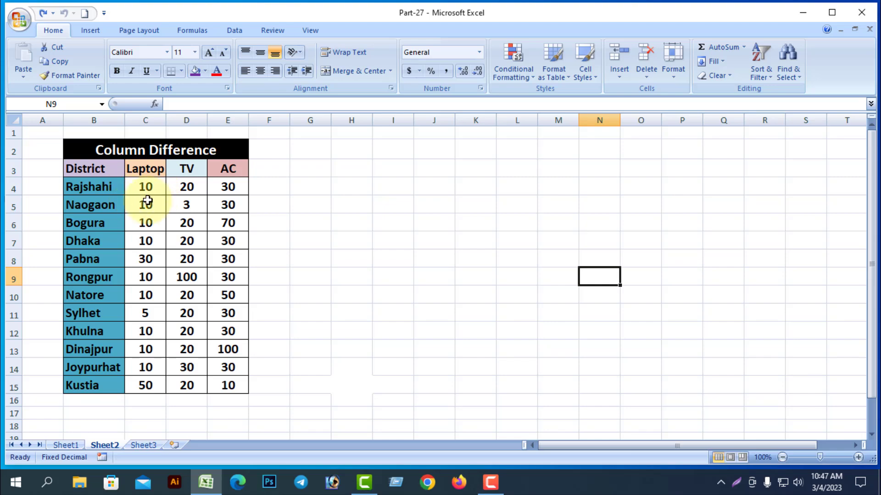
drag(146, 186, 229, 385)
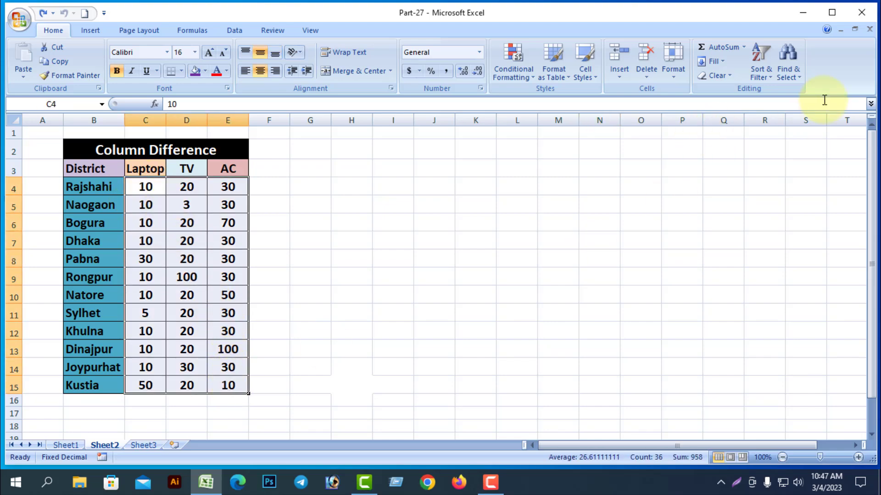
click(798, 77)
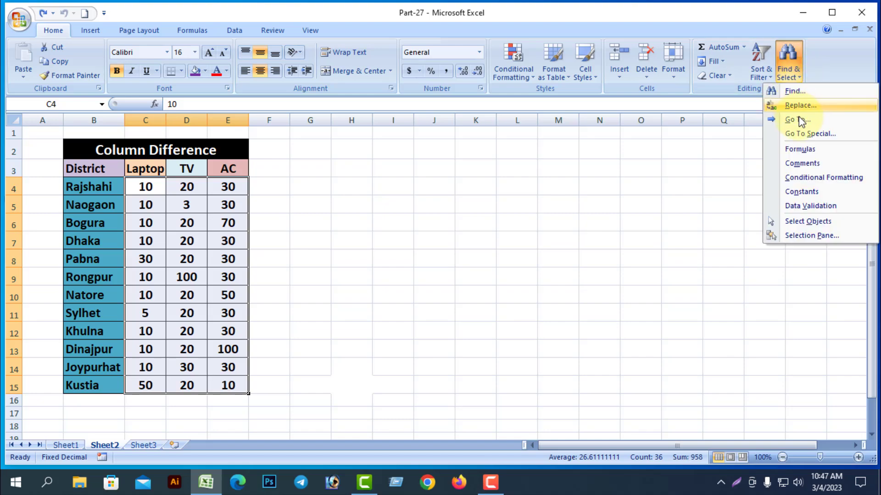
click(808, 134)
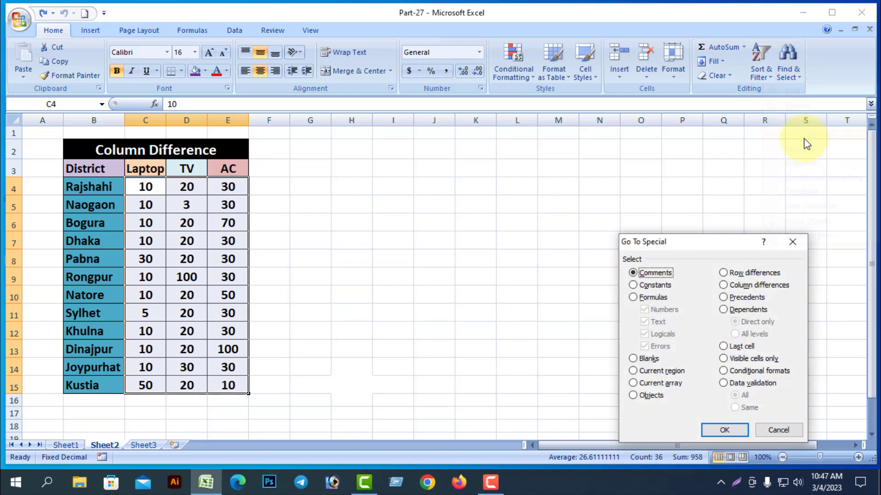
click(723, 284)
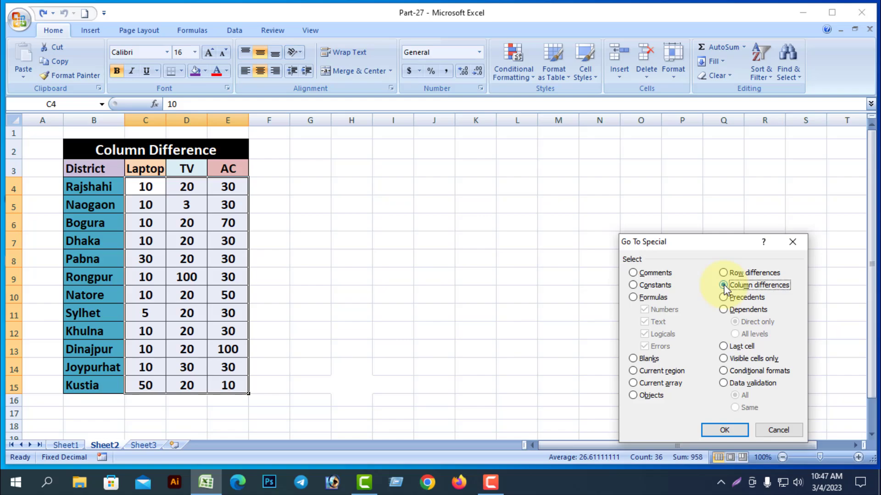
click(725, 430)
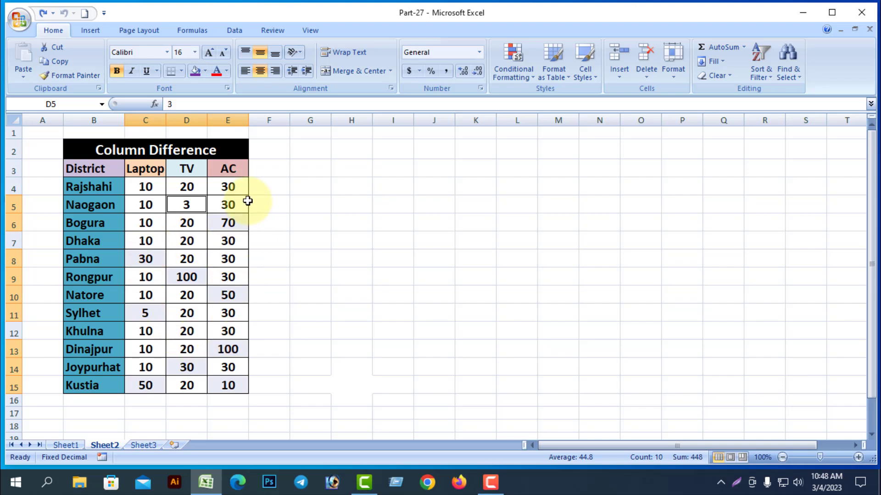
Step: Fill the selected column-difference cells with purple and deselect them
click(195, 73)
click(464, 292)
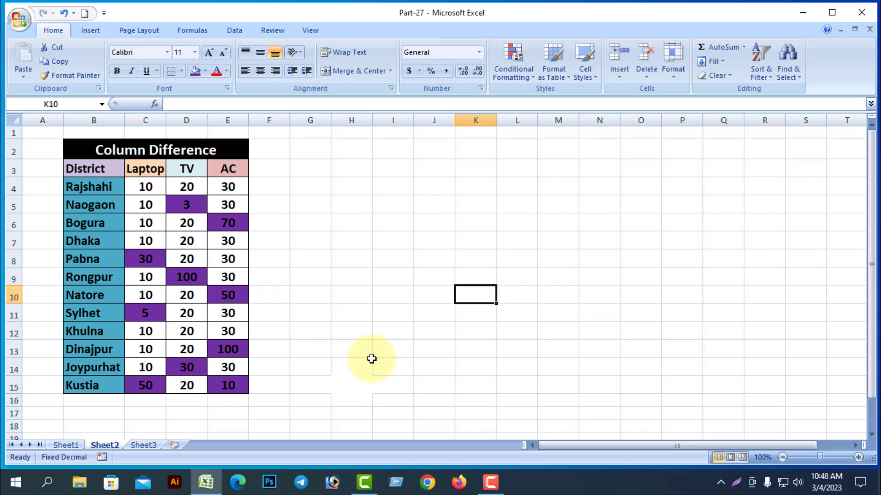
Step: Undo the purple fill on the Column Difference table and deselect its cells
key(ctrl+z)
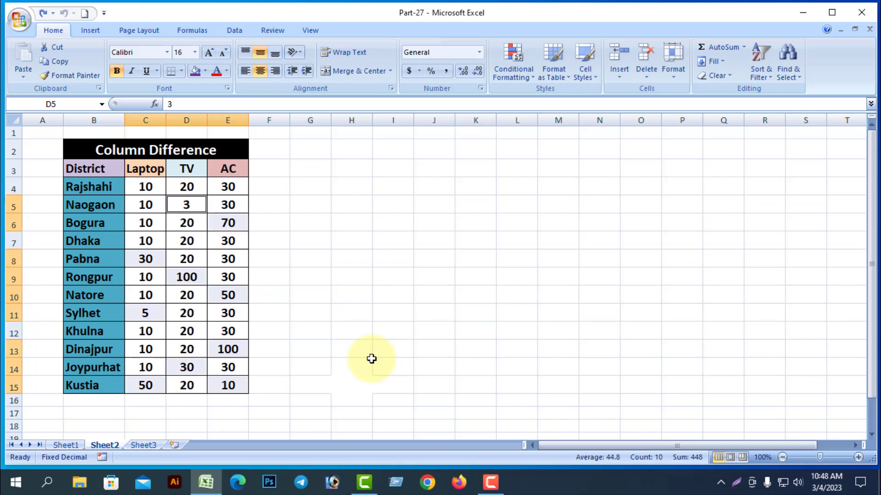
click(370, 358)
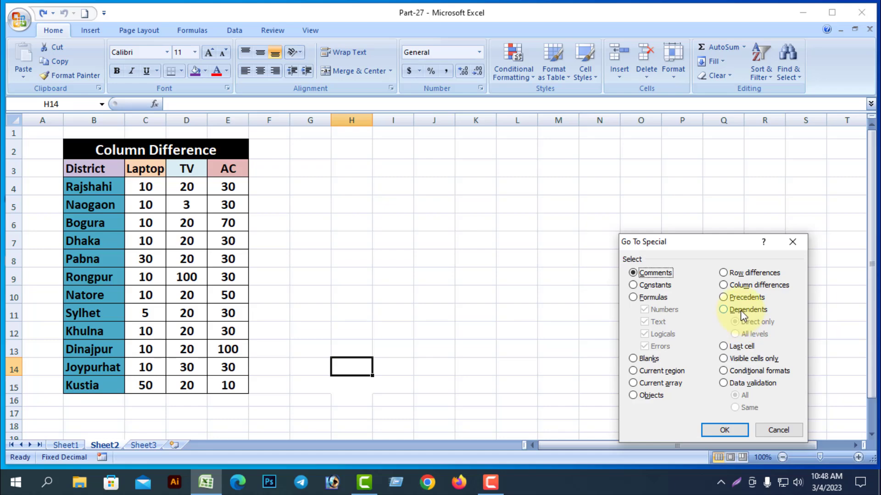
Step: Try to select the cells containing comments on Sheet2 using Go To Special with Comments
click(719, 431)
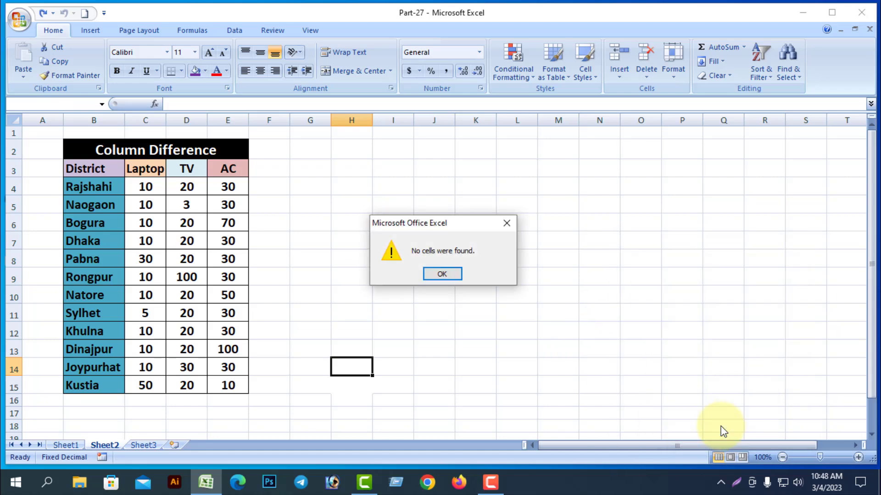
click(506, 223)
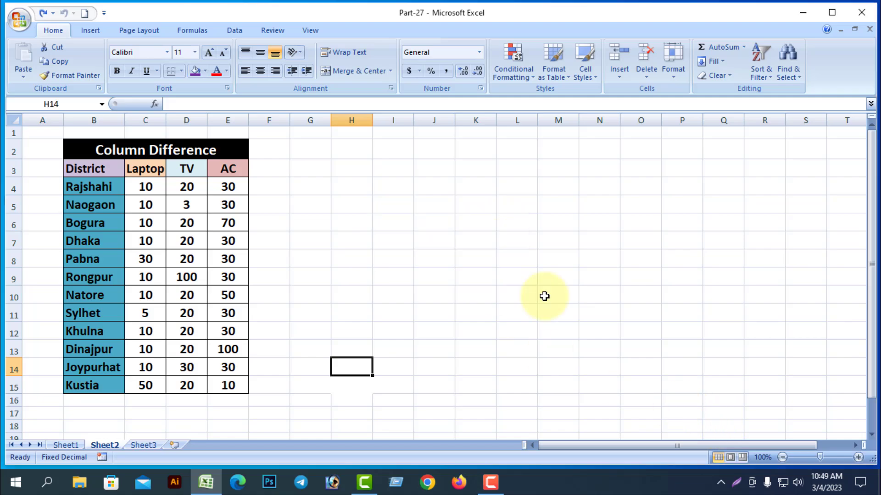